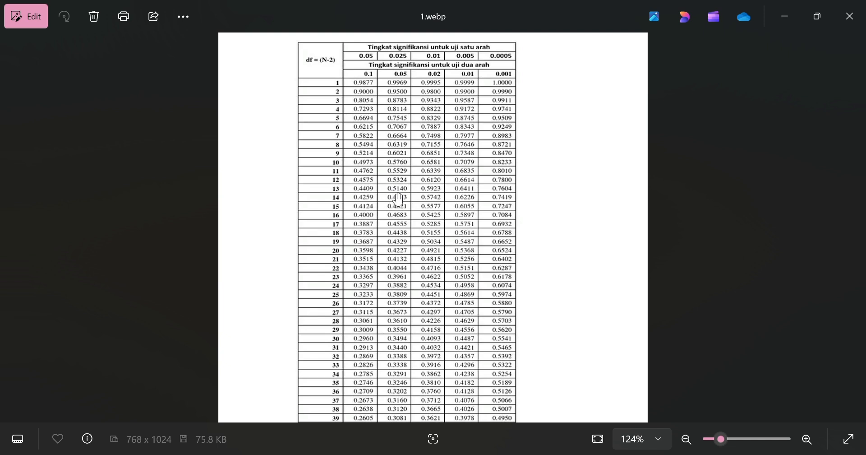
Step: Switch to the Excel workbook and calculate item 1's R HITUNG in C19 with =CORREL(C3:C17,M3:M17)
key("alt+Tab")
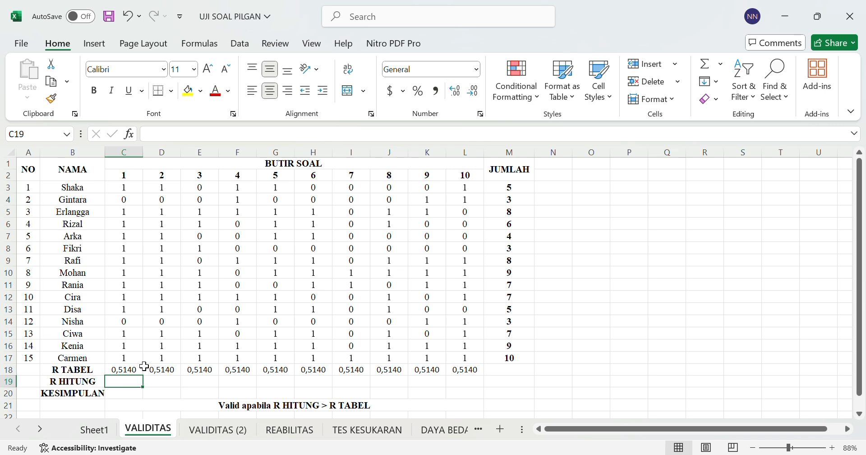
type("=C")
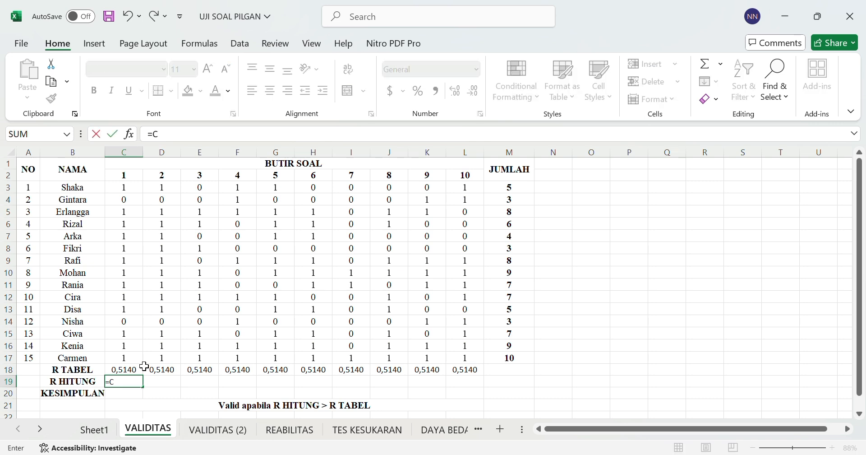
type("ORREL(")
left_click_drag(134, 193, 130, 358)
type(",")
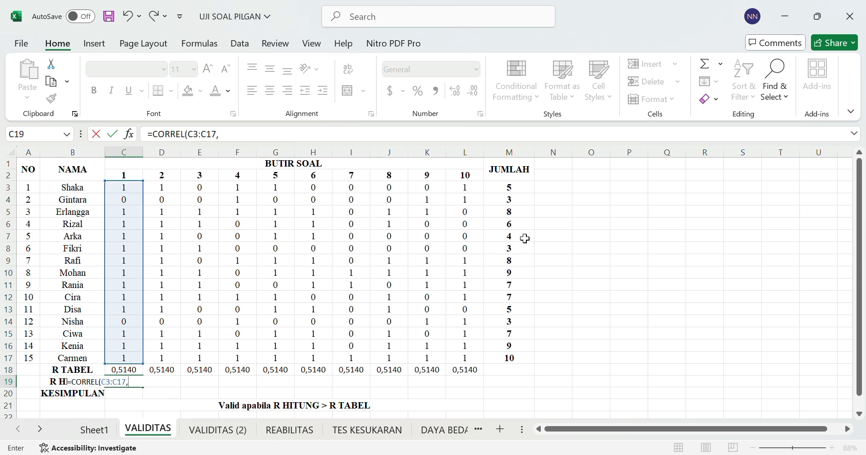
left_click_drag(522, 192, 535, 361)
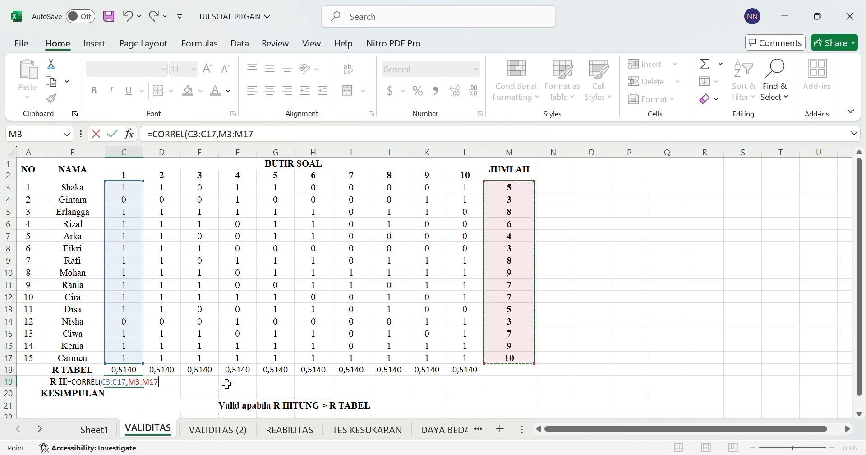
type(")")
key("Return")
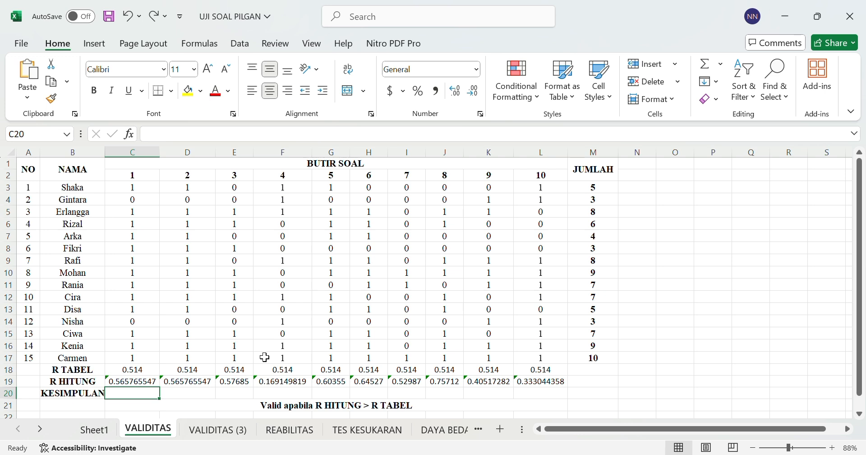
Step: Enter =IF(C19>C18, "VALID", "TIDAK VALID") in C20 as item 1's KESIMPULAN
type("=IF(")
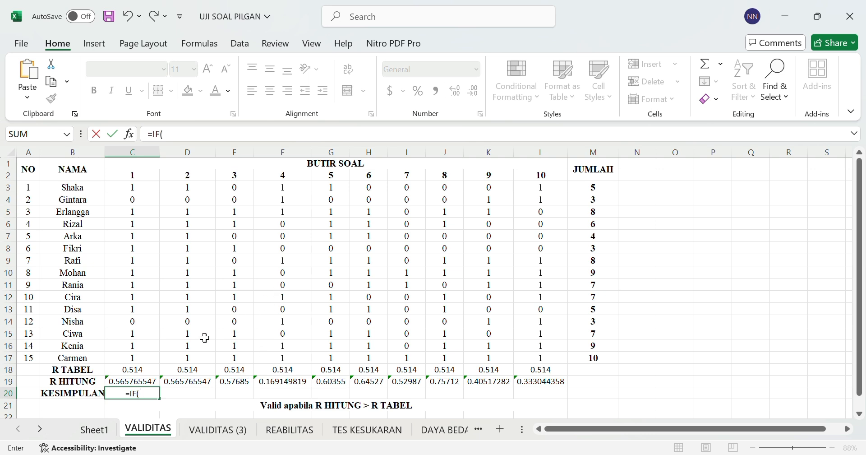
left_click(148, 381)
type(">")
left_click(135, 370)
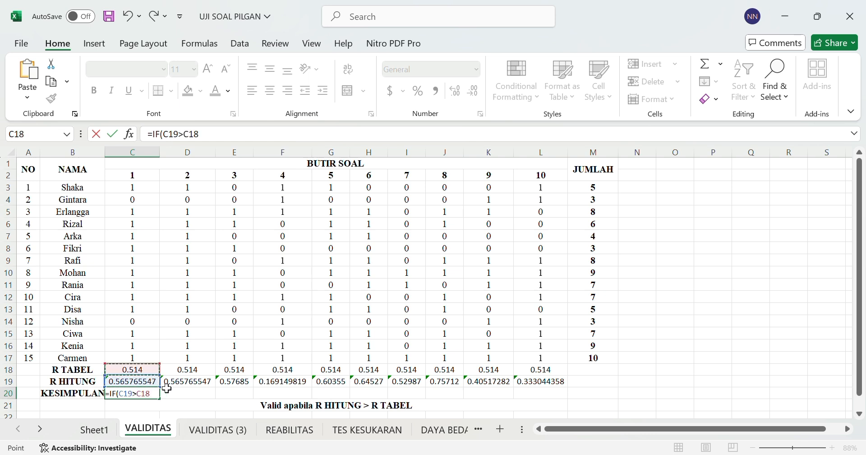
type("'")
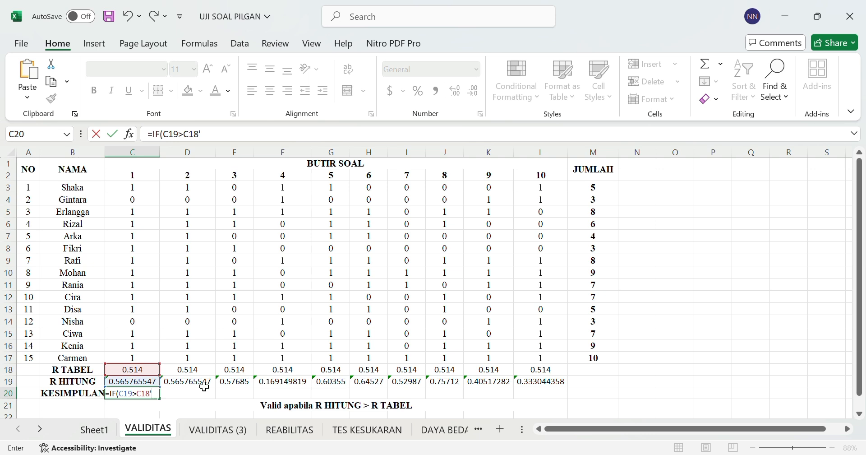
key("BackSpace")
type(", \"VALID")
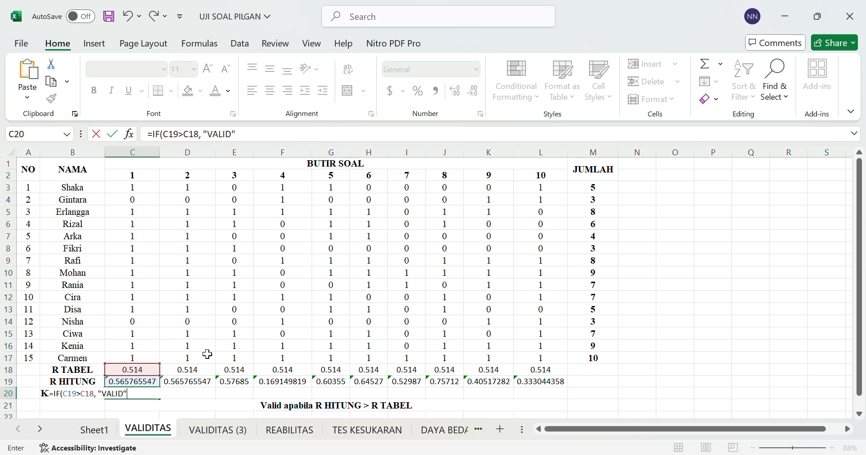
type("\", \"TIDAK VALID")
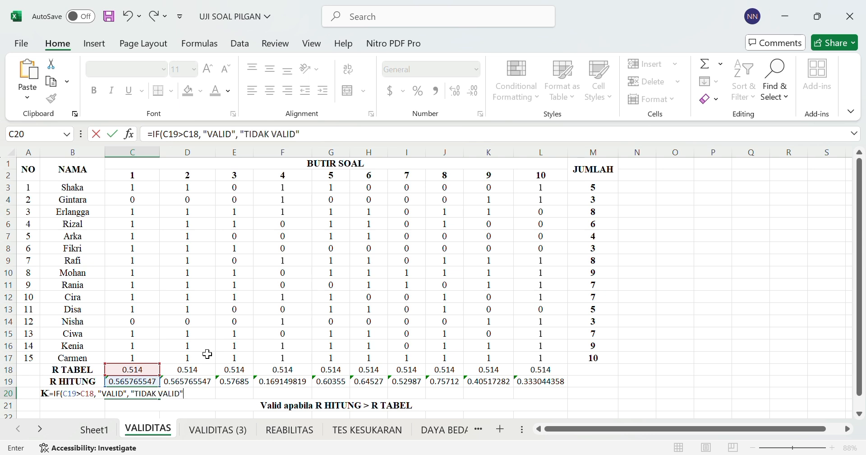
key("Return")
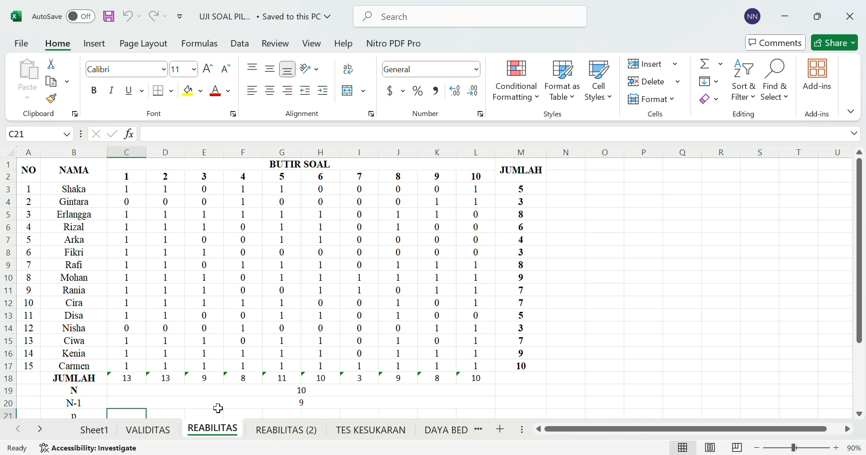
Step: On the REABILITAS sheet, calculate p in C21 with =C18/15 and fill the formula across to L21
scroll(9, 279, "down", 5)
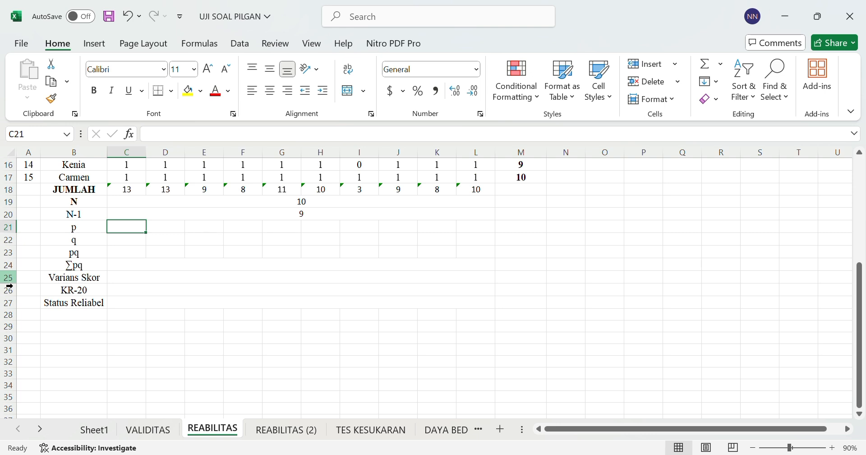
type("=")
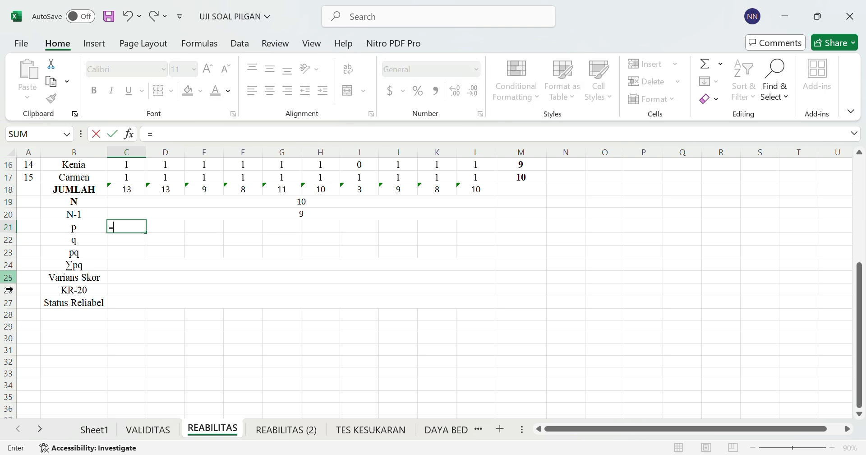
left_click(132, 190)
type("/15")
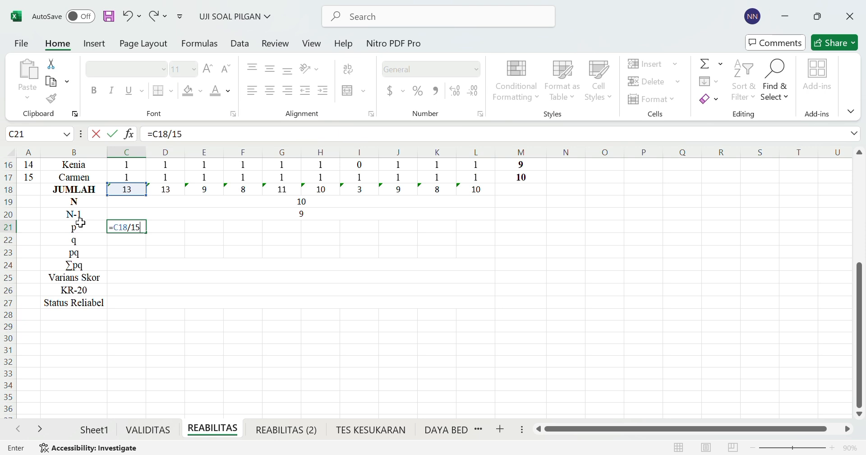
key("Return")
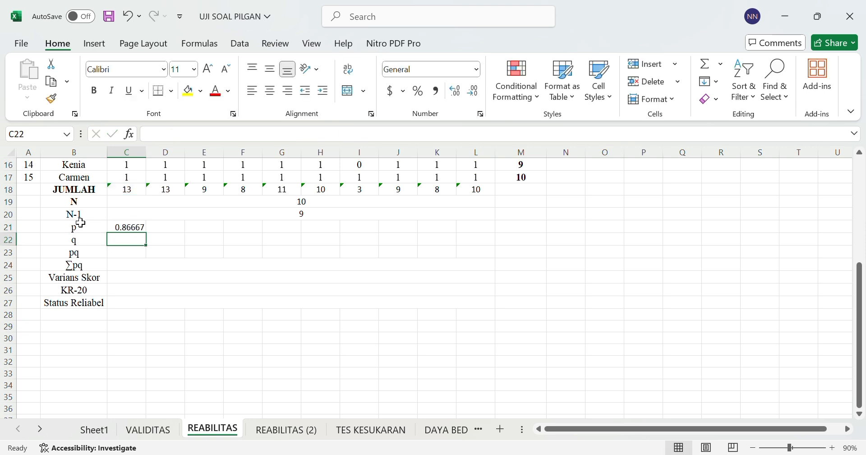
left_click(131, 230)
left_click_drag(146, 233, 528, 231)
Step: Calculate q in C22 with =1-C21 and fill the formula across to L22
left_click(139, 245)
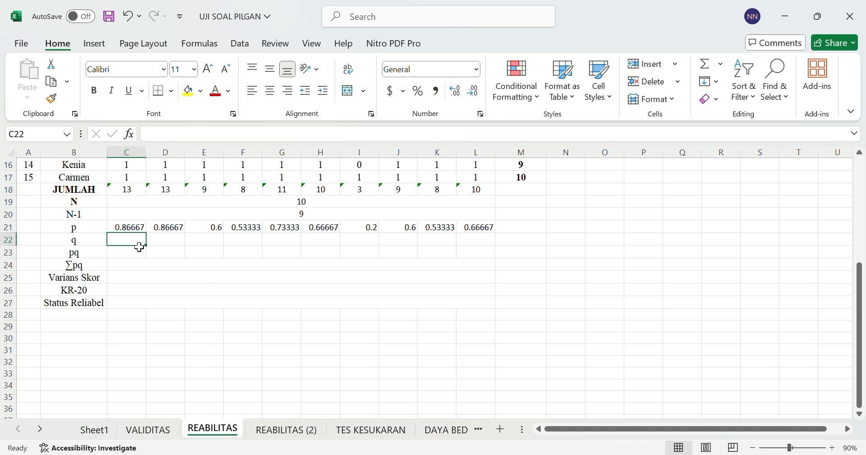
type("=")
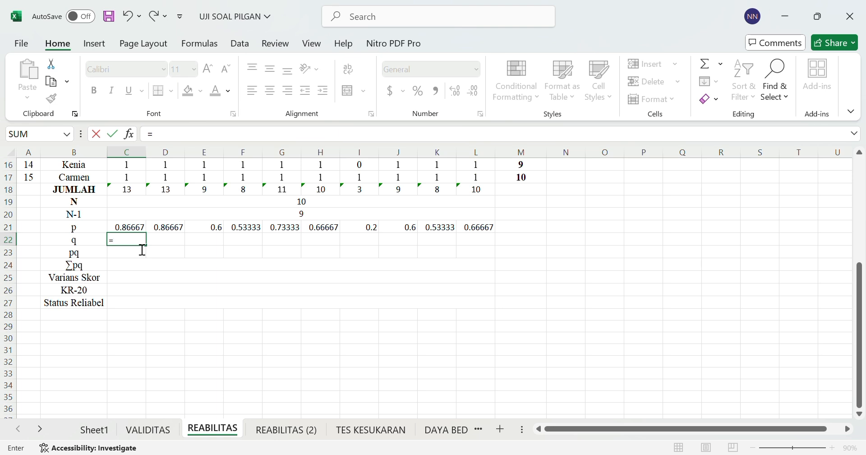
type("13333")
left_click(142, 228)
key("Return")
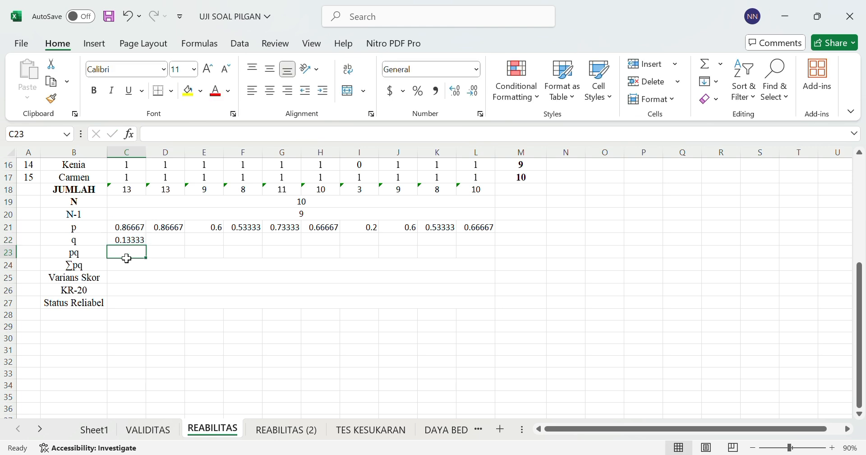
left_click(130, 242)
left_click_drag(146, 245, 496, 237)
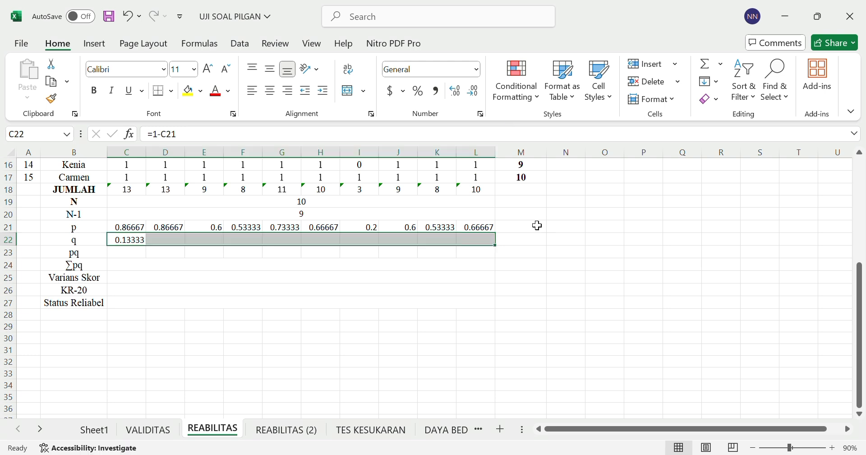
Step: Calculate pq in C23 with =C21*C22 and fill the formula across to L23
left_click(140, 258)
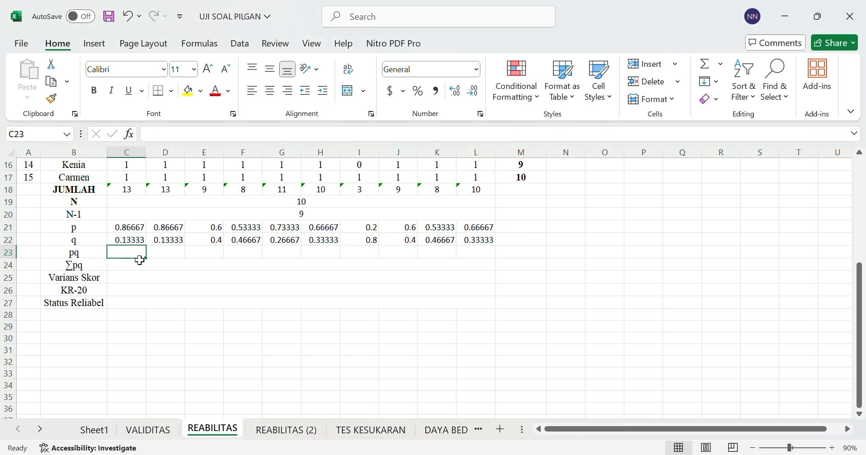
type("=")
left_click(146, 231)
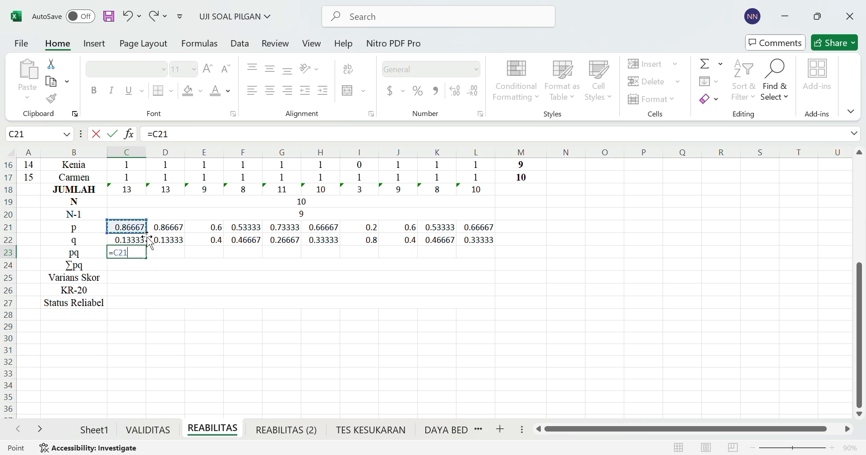
type("*")
left_click(142, 242)
key("Return")
left_click(142, 256)
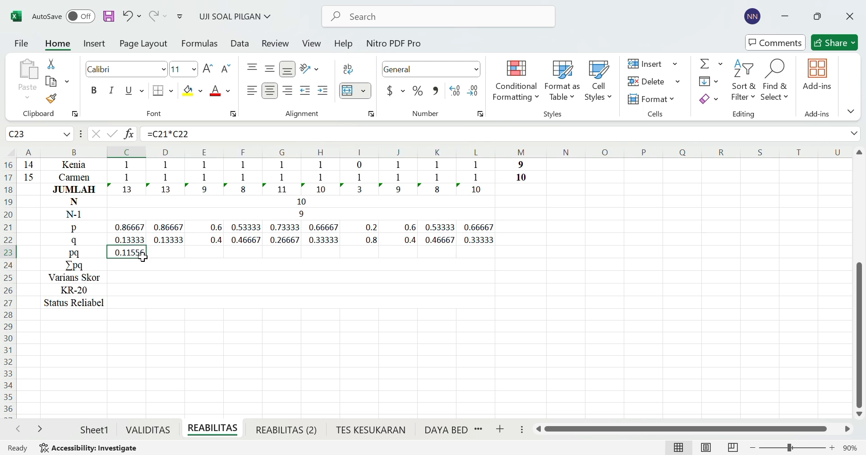
left_click_drag(145, 258, 492, 258)
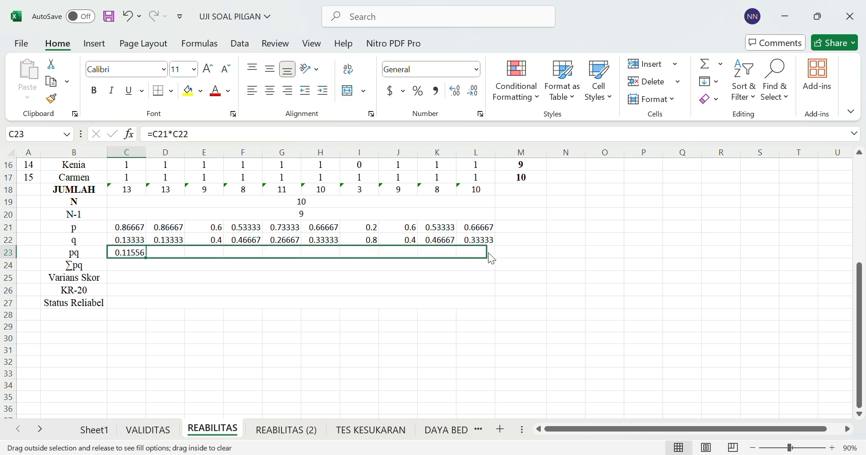
left_click_drag(580, 2, 583, 25)
Step: Total the pq row in the merged ∑pq cell C24 with a SUM of C23:L23
left_click(343, 265)
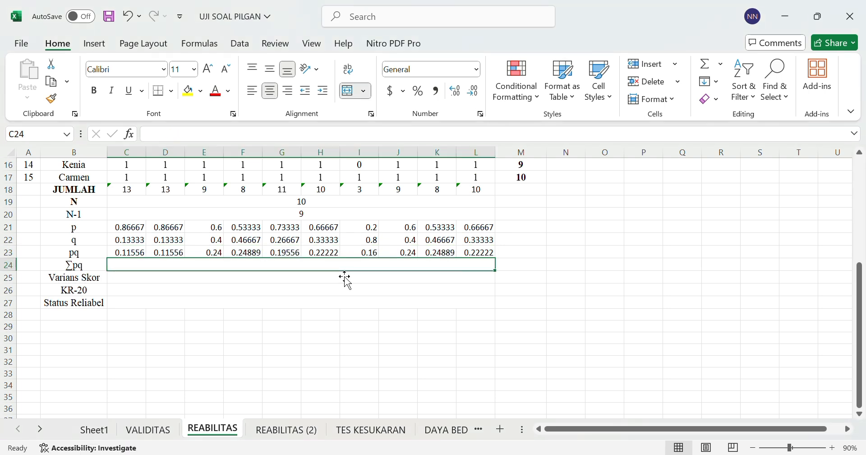
type("=SUM")
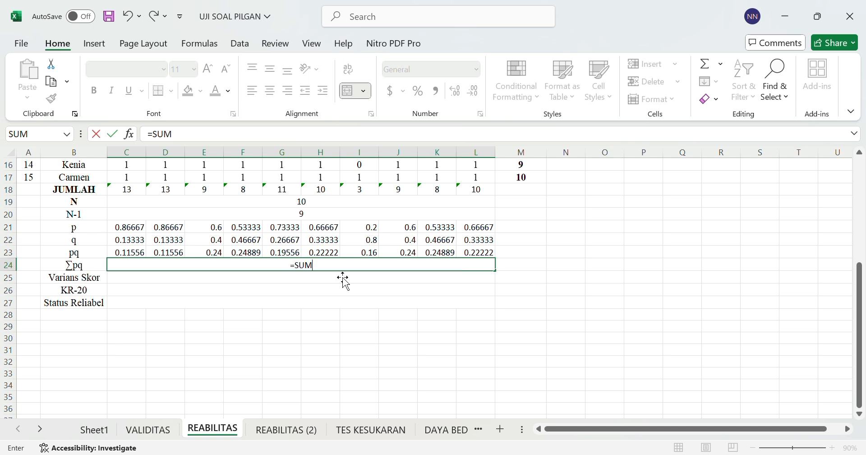
type("(")
left_click(143, 252)
left_click_drag(135, 253, 481, 254)
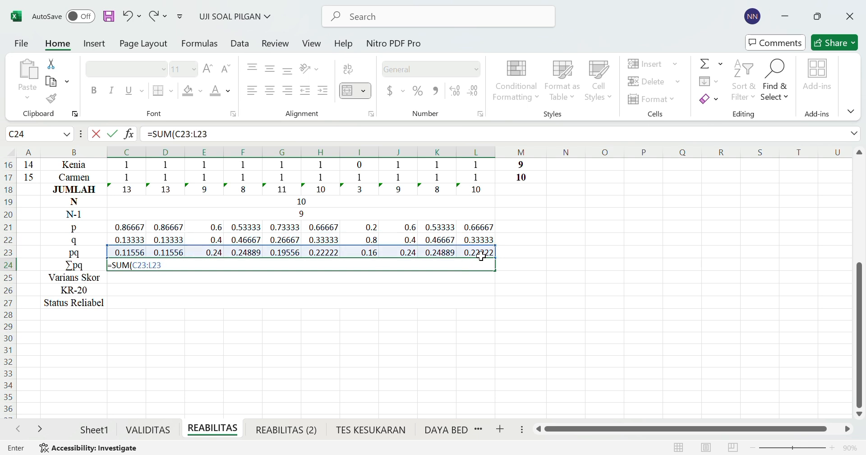
key("Return")
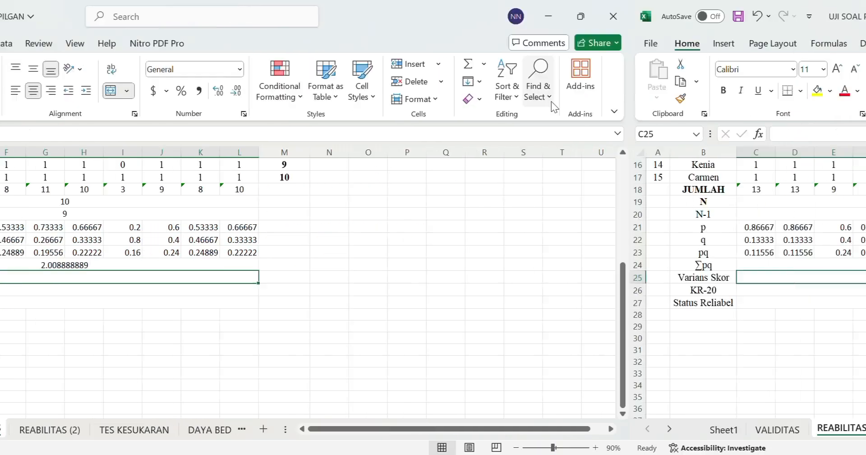
Step: Calculate Varians Skor in C25 with =VAR(M3:M17) over the students' JUMLAH scores
scroll(306, 367, "up", 2)
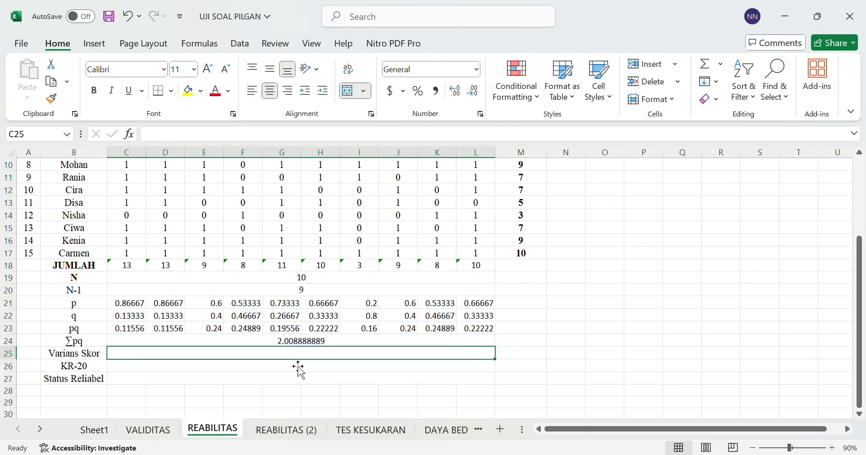
type("=")
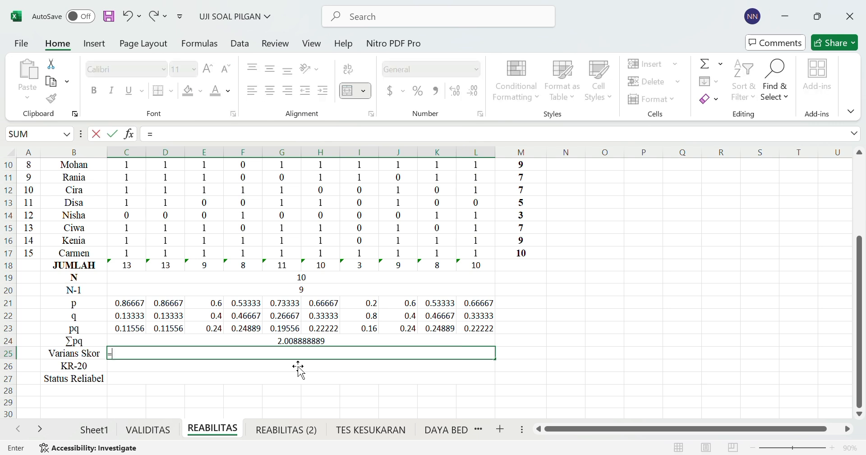
type("VAR(")
scroll(546, 242, "up", 3)
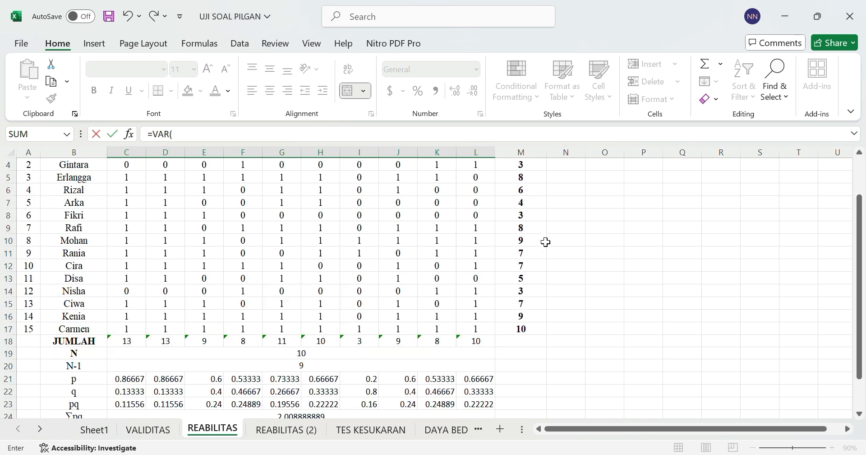
left_click_drag(512, 185, 522, 364)
scroll(316, 316, "down", 3)
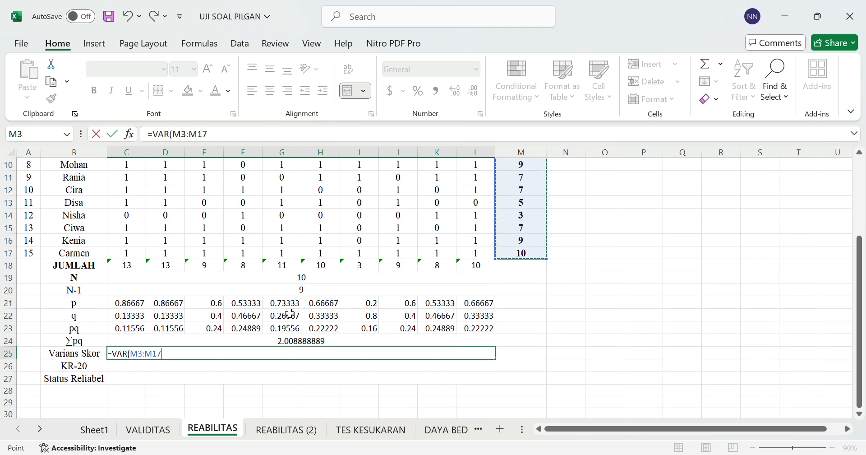
type(")")
key("Return")
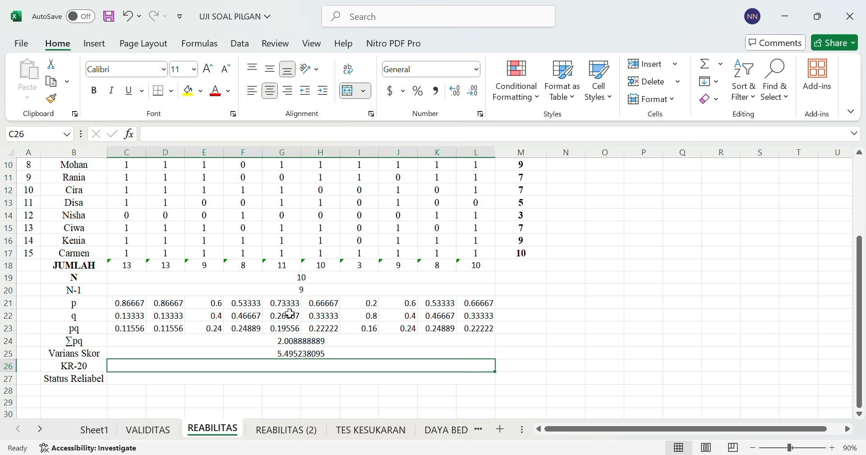
Step: Calculate KR-20 in the merged cell C26 with the formula =(C19-C20)*((C25-C24)/C25)
type("=")
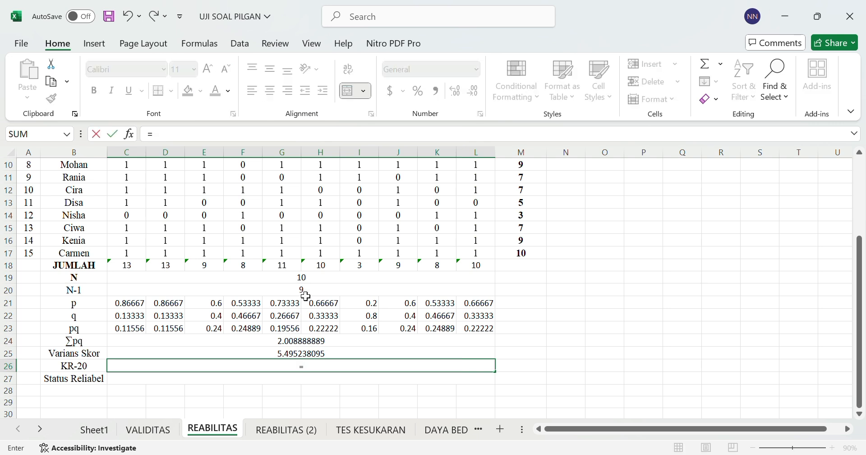
left_click(303, 277)
type("-")
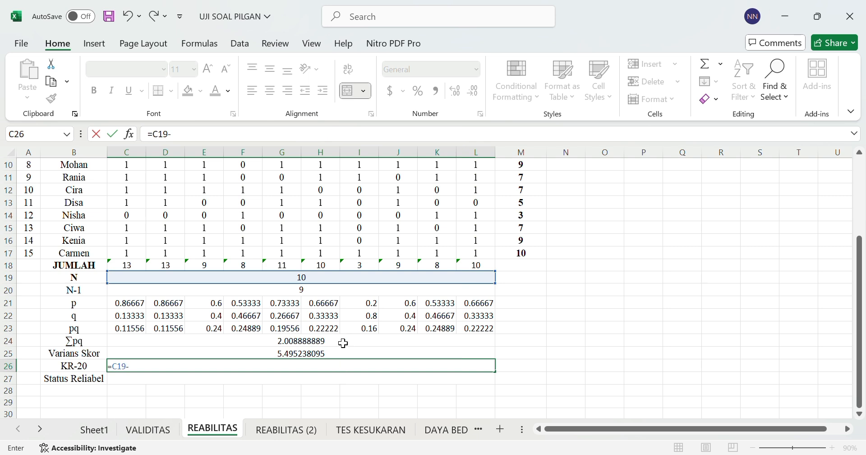
left_click(349, 289)
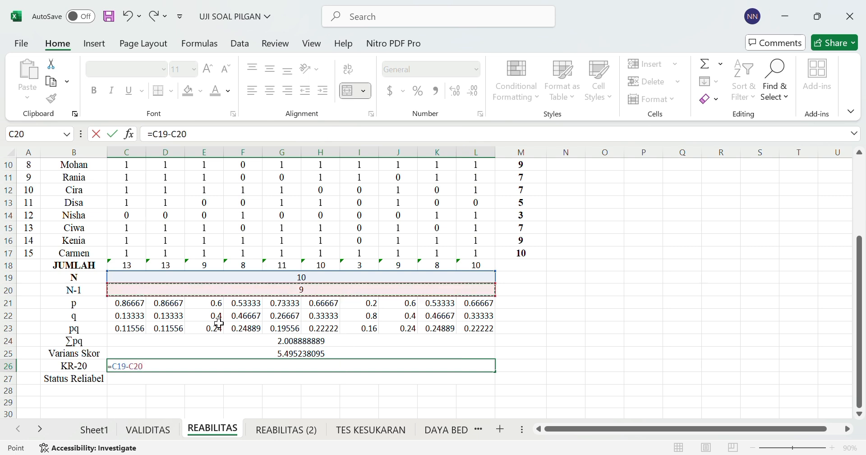
left_click(165, 143)
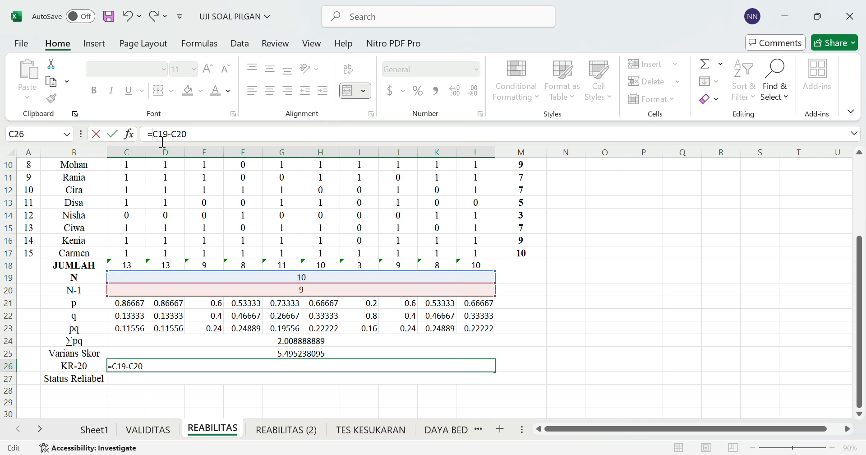
type("(")
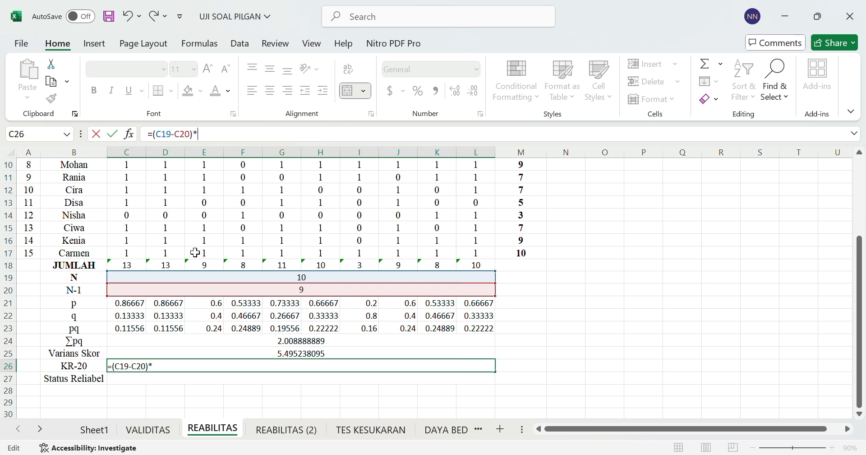
type("((")
left_click(257, 357)
type("-")
left_click(295, 343)
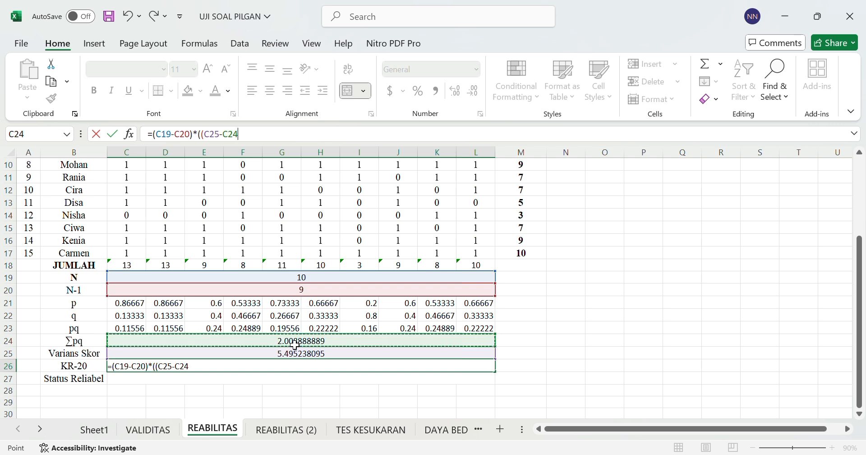
type(")")
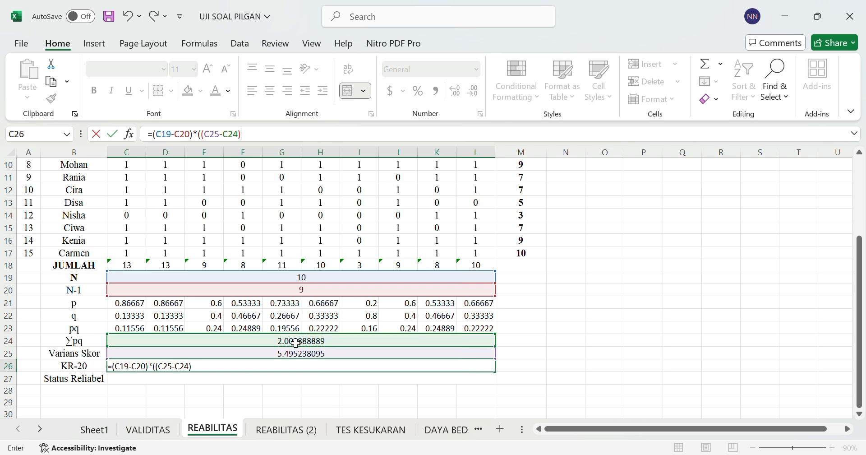
type("/")
left_click(305, 356)
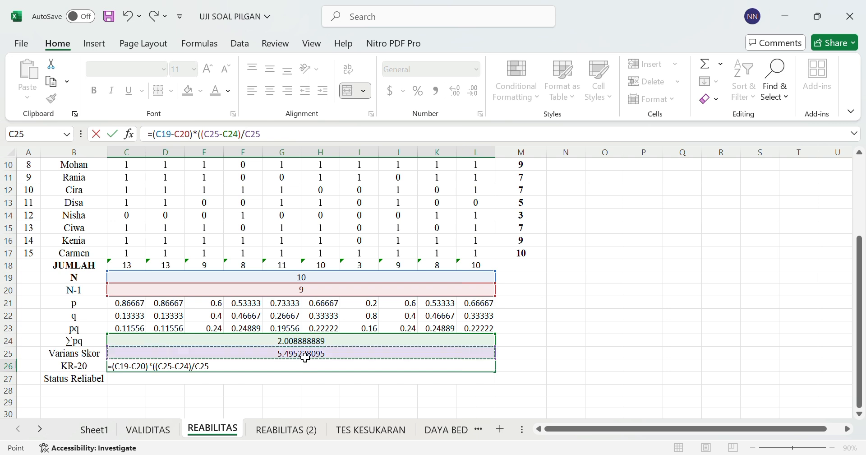
type(")")
key("Return")
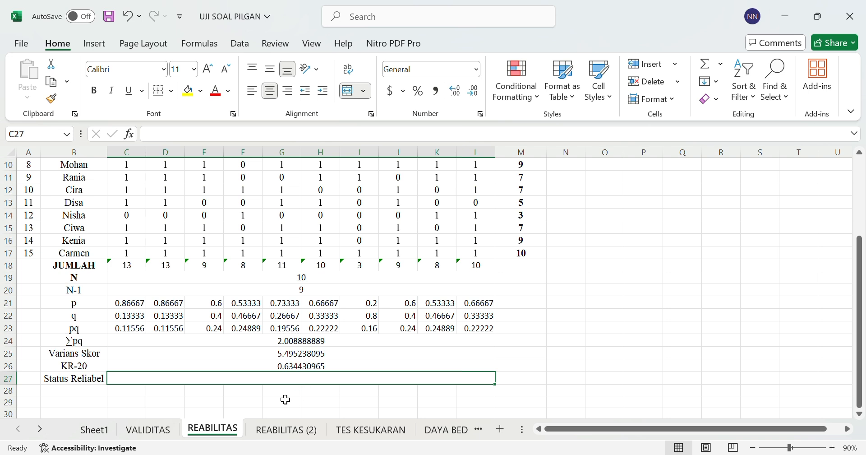
Step: Enter Tidak Reliabel as the Status Reliabel in C27
type("Tidak")
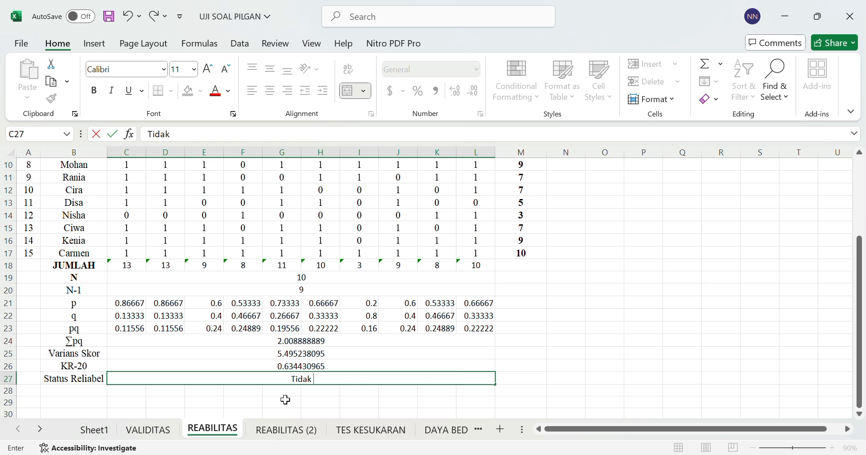
type(" Reliabel")
key("Return")
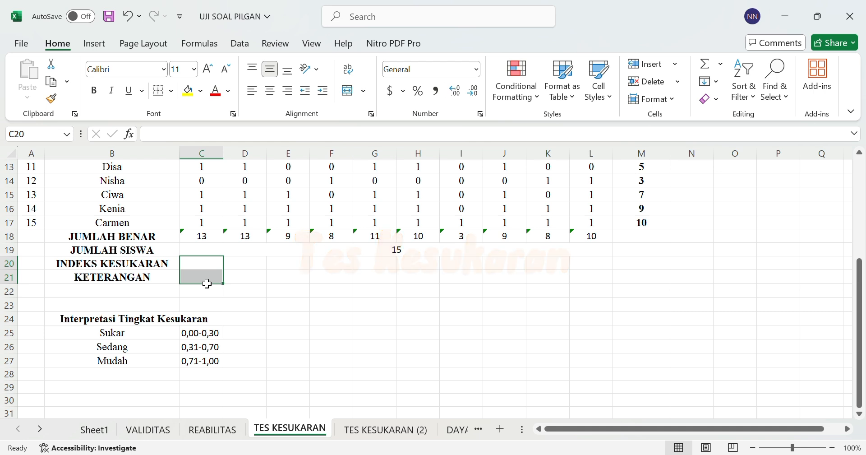
Step: On the TES KESUKARAN sheet, calculate INDEKS KESUKARAN in C20 with =C18/C19 and enter Mudah as the KETERANGAN in C21
left_click(205, 268)
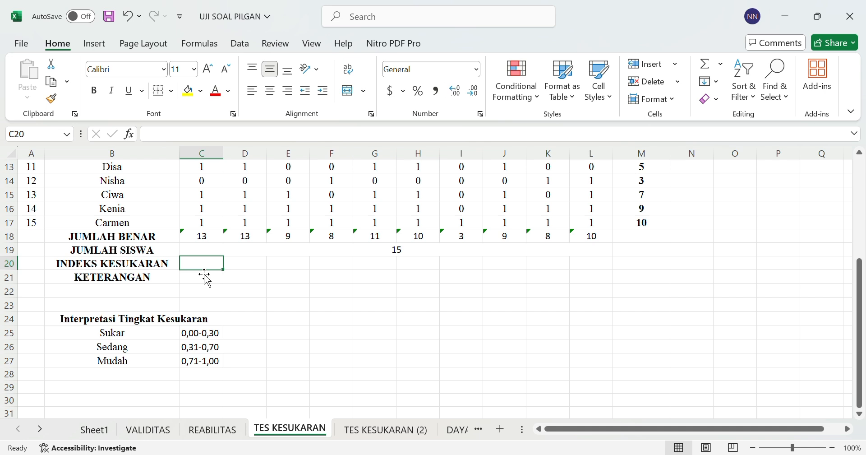
type("=")
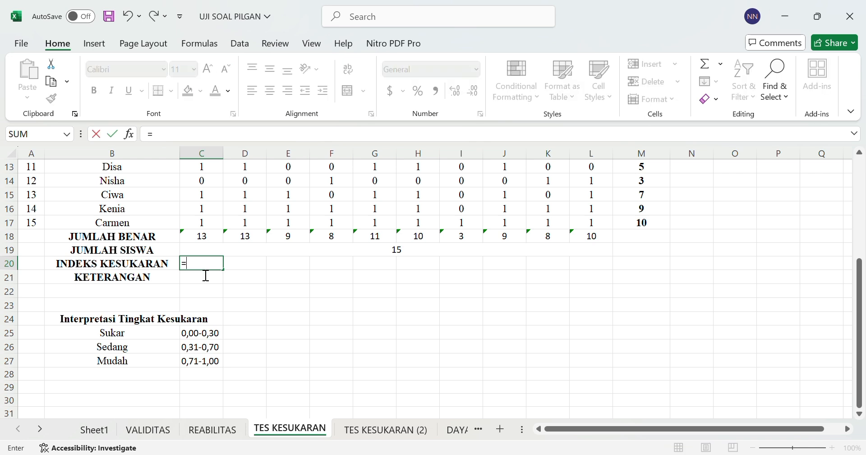
left_click(193, 236)
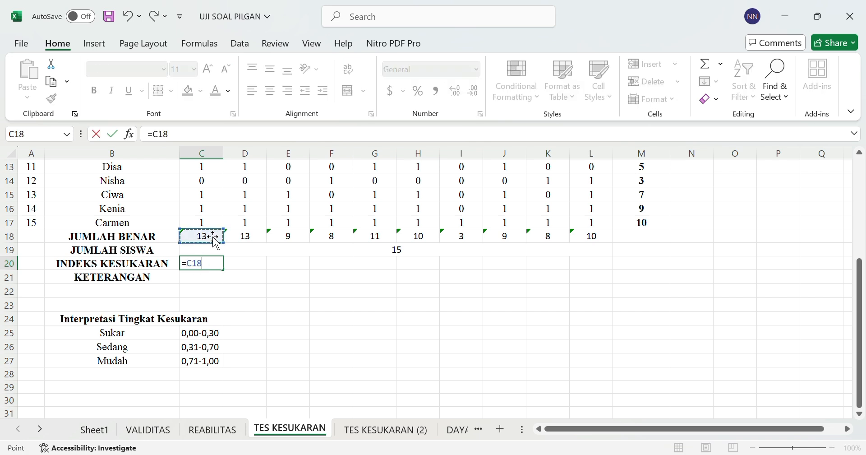
type("/")
left_click(211, 254)
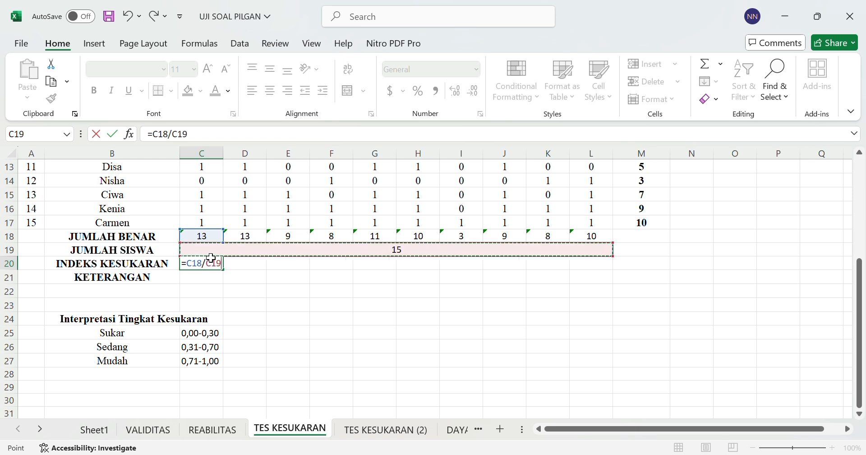
key("Return")
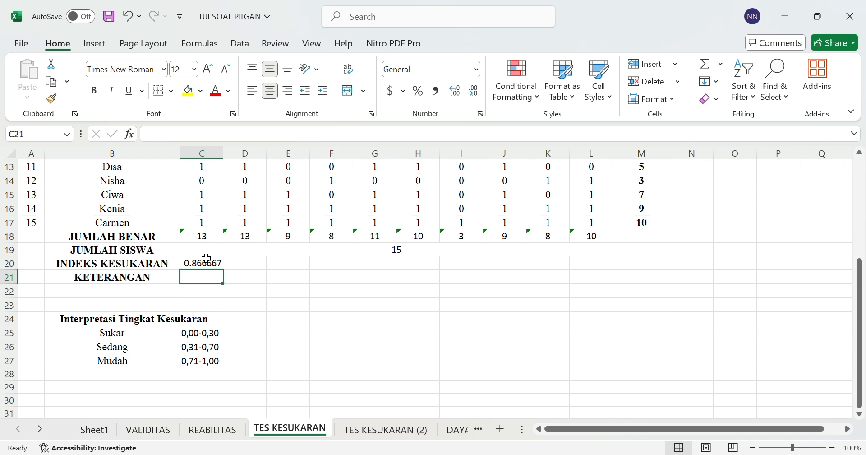
type("Mudah")
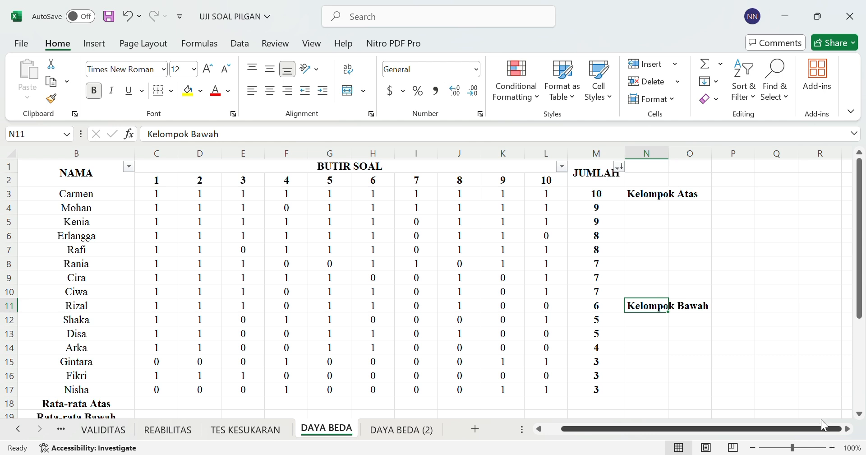
Step: On the DAYA BEDA sheet, calculate Rata-rata Atas in C18 with =AVERAGE(C3:C10) over the upper group's item 1 scores
scroll(683, 278, "down", 7)
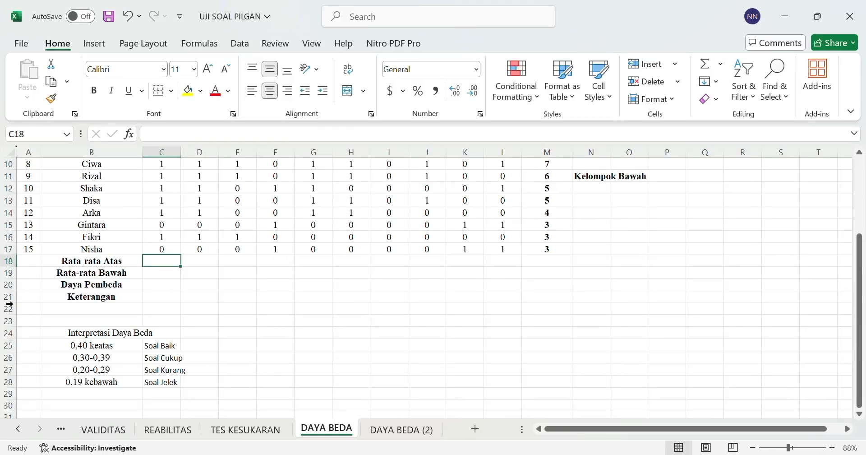
scroll(270, 269, "up", 3)
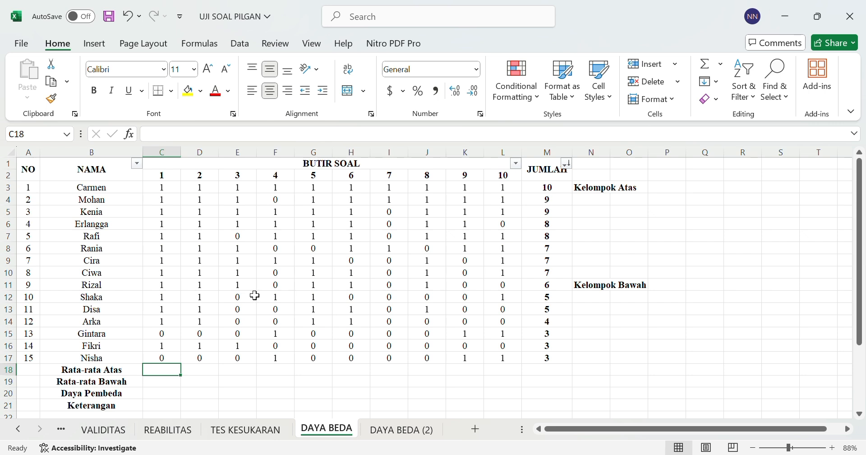
type("=ave")
key("BackSpace")
key("BackSpace")
key("BackSpace")
type("AVERAG")
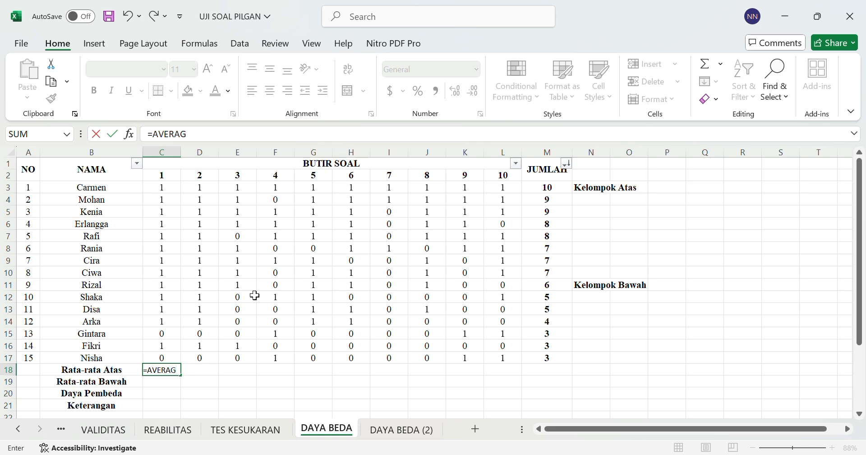
type("E")
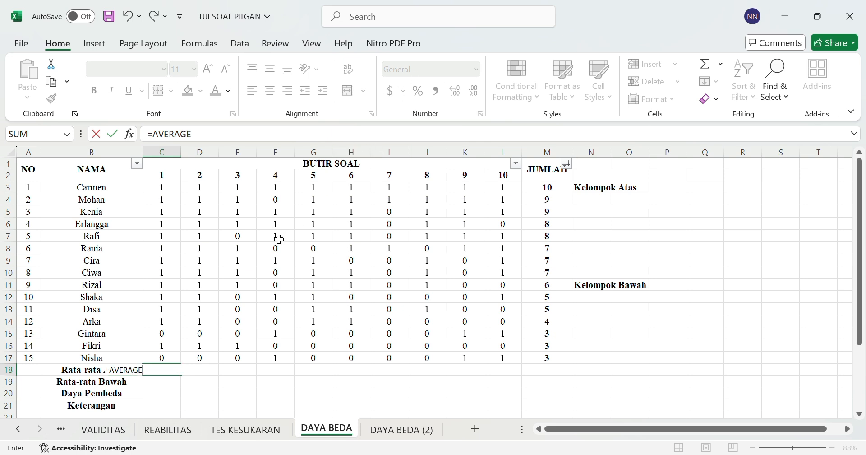
type("(")
left_click_drag(164, 190, 176, 275)
type(")")
key("Return")
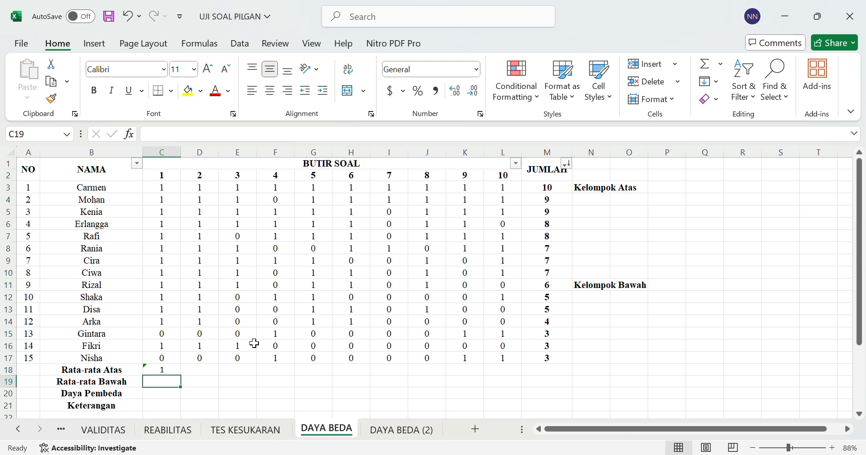
Step: Calculate Rata-rata Bawah in C19 with =AVERAGE(C11:C17) over the lower group's item 1 scores
type("=")
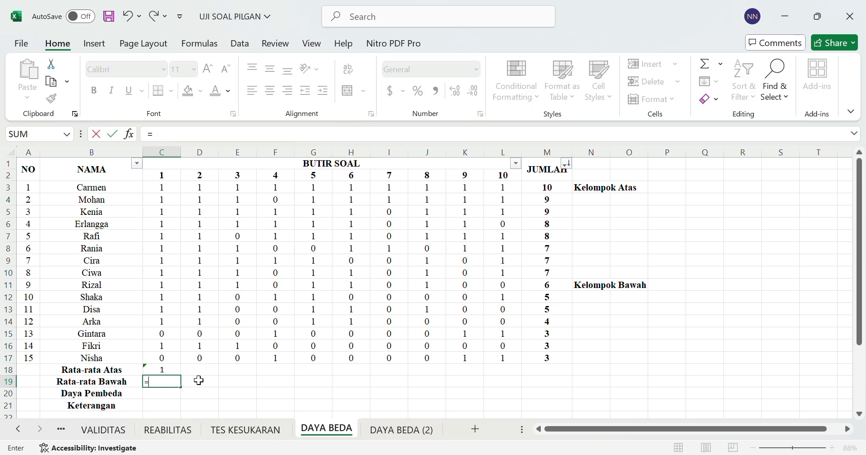
type("AVERAGE(")
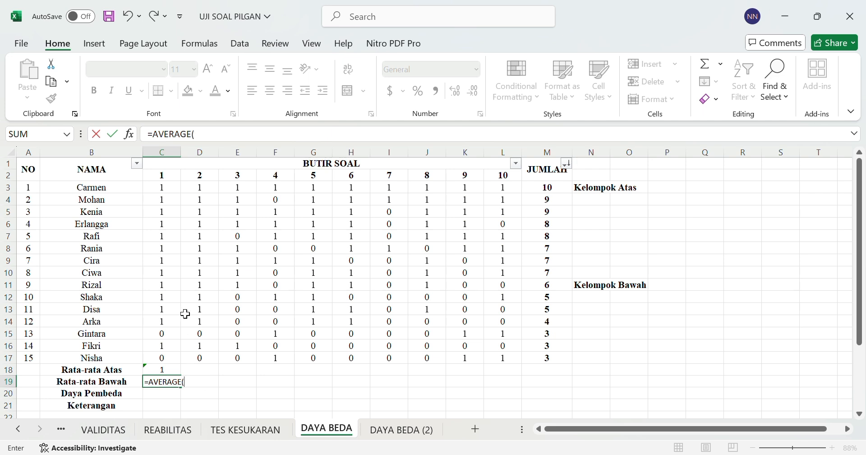
left_click_drag(175, 284, 174, 361)
type(")")
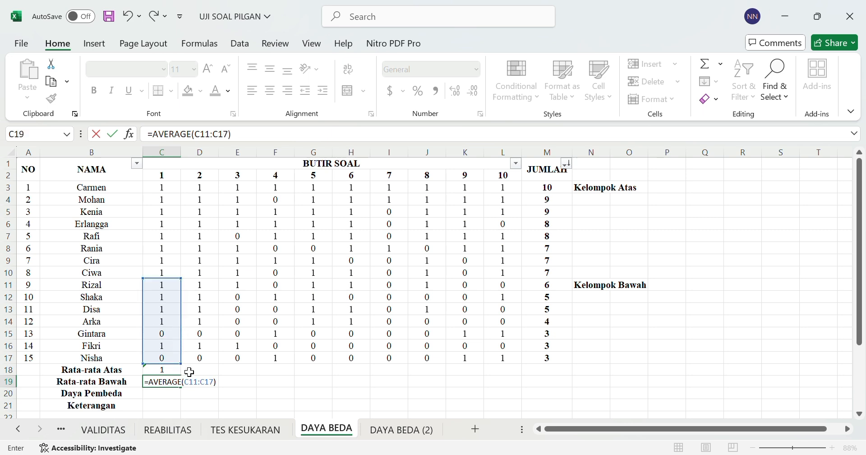
key("Return")
Step: Calculate Daya Pembeda in C20 with the formula =(C18-C19)/1
scroll(227, 386, "down", 1)
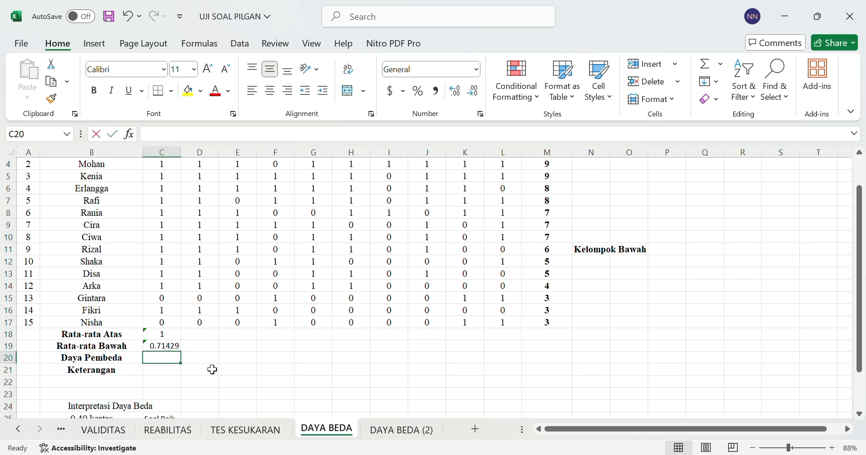
type("=")
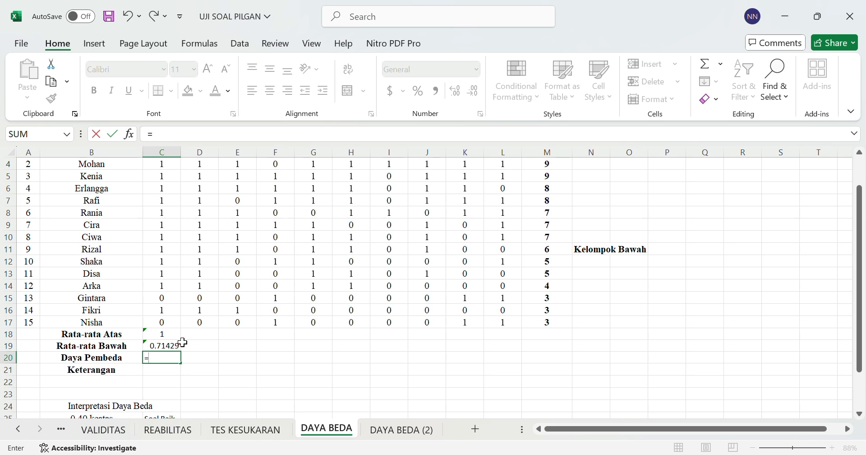
type(")")
left_click(180, 336)
type("-")
left_click(175, 347)
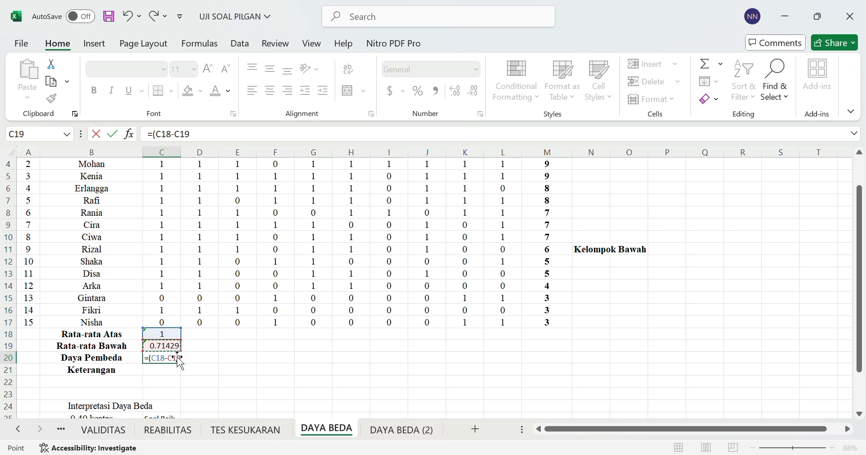
type(")/1")
key("Return")
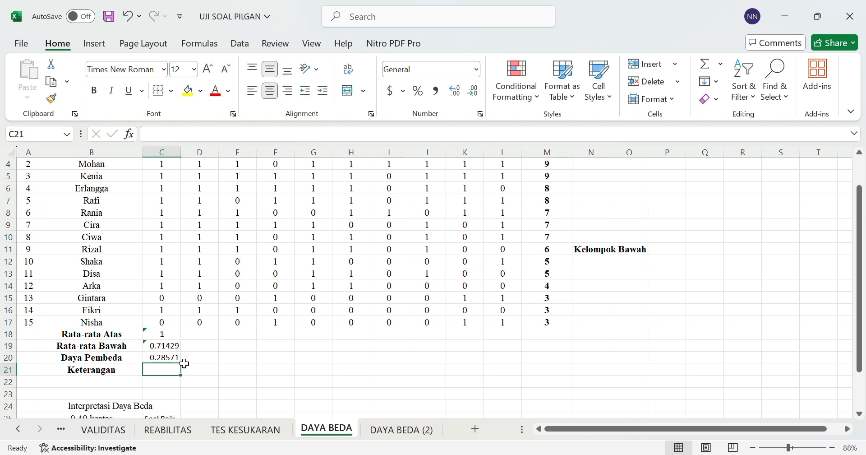
Step: Enter Kurang as the Keterangan for item 1 in C21, following the Interpretasi Daya Beda table
scroll(184, 363, "down", 1)
scroll(182, 371, "down", 1)
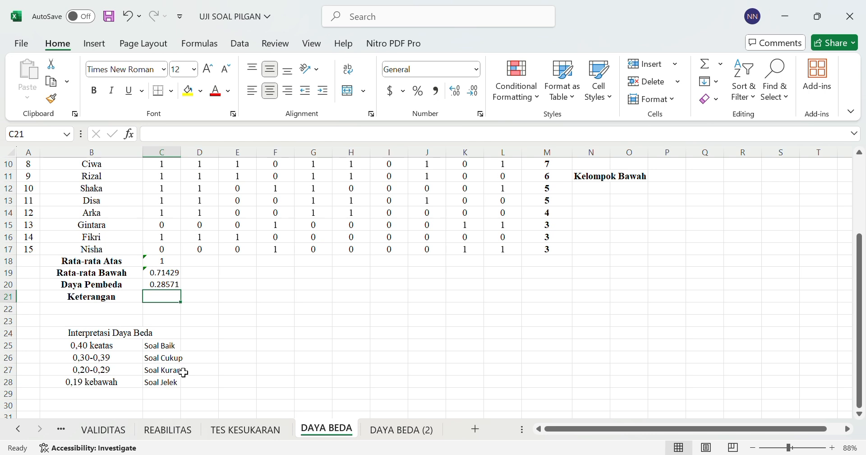
type("Kurang")
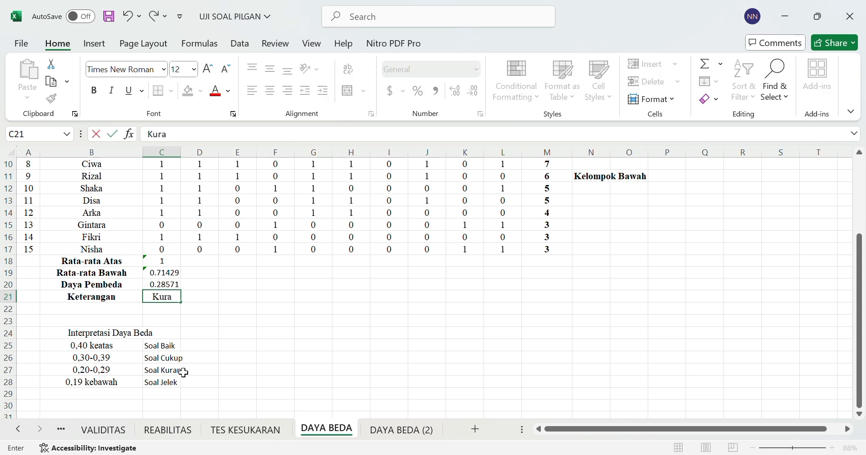